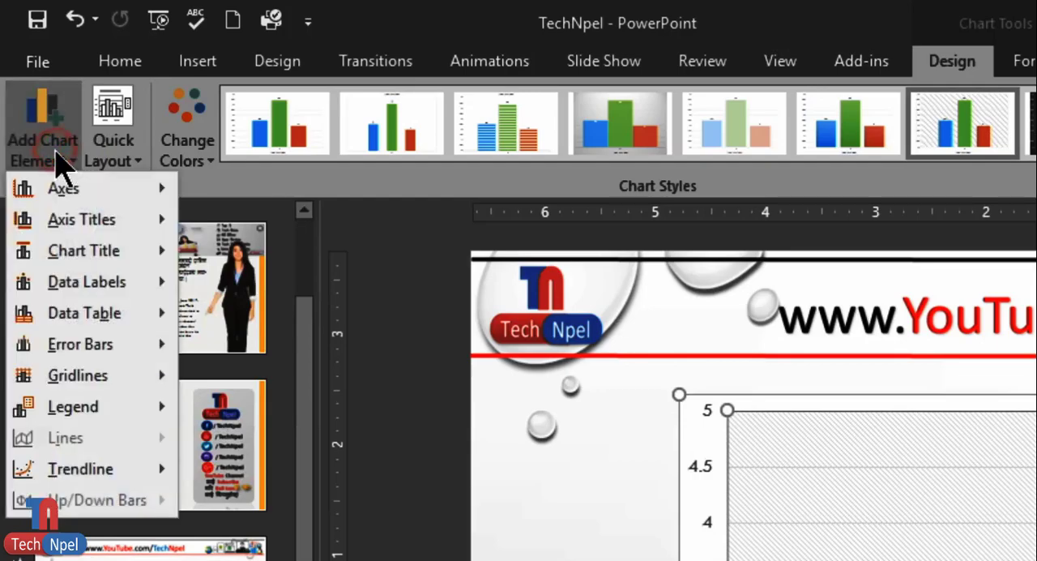
mouse_move(64, 257)
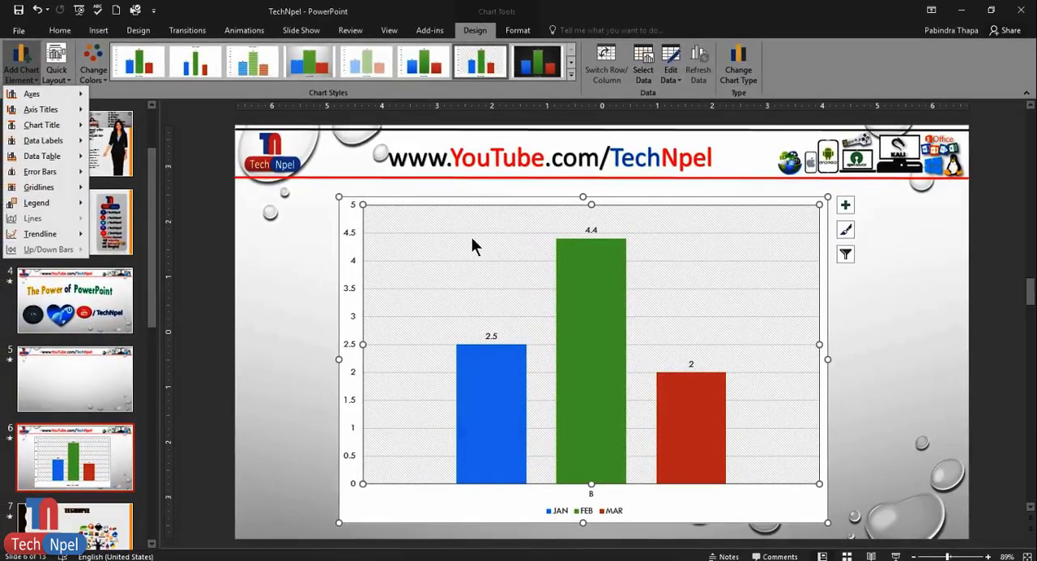
click(317, 322)
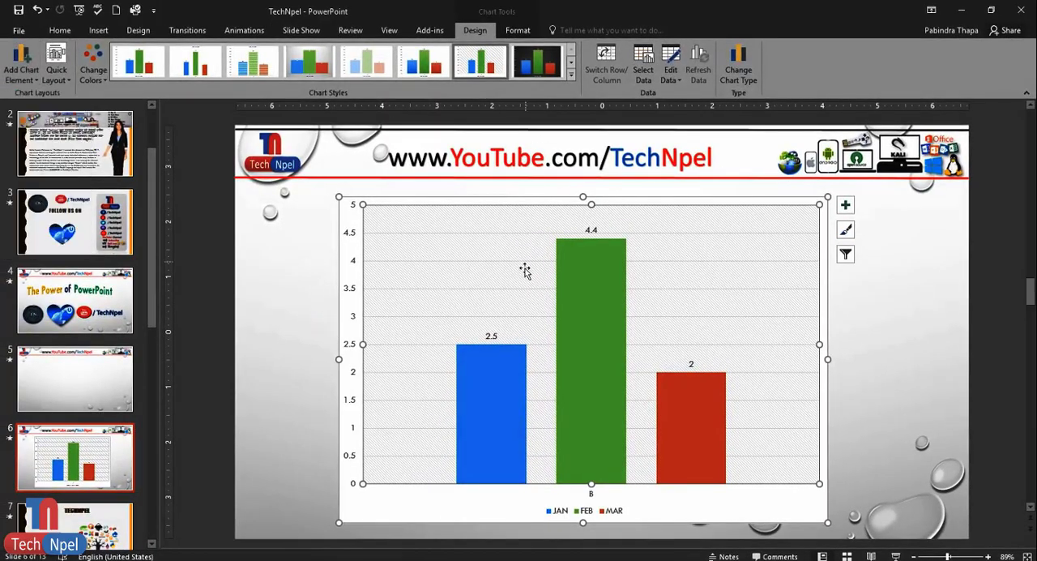
click(267, 359)
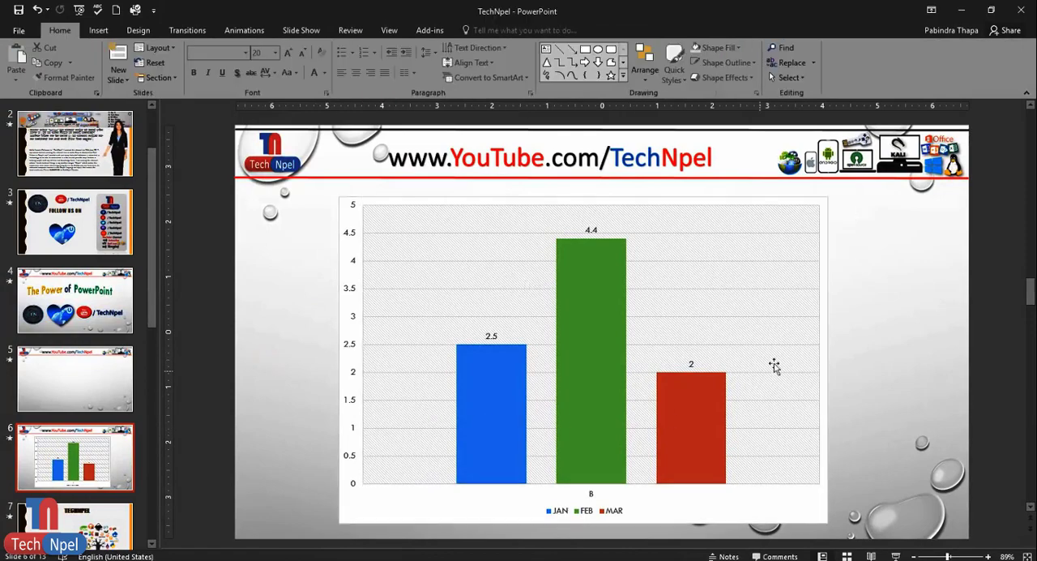
- Filter the chart to show all categories A to D, and nudge the chart slightly up and to the left
click(742, 329)
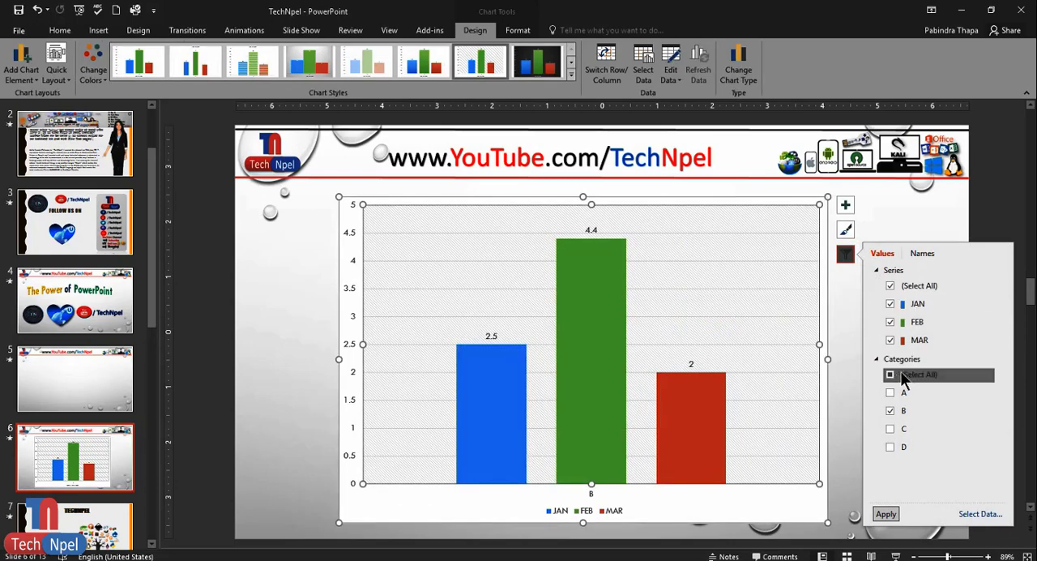
click(892, 375)
click(890, 374)
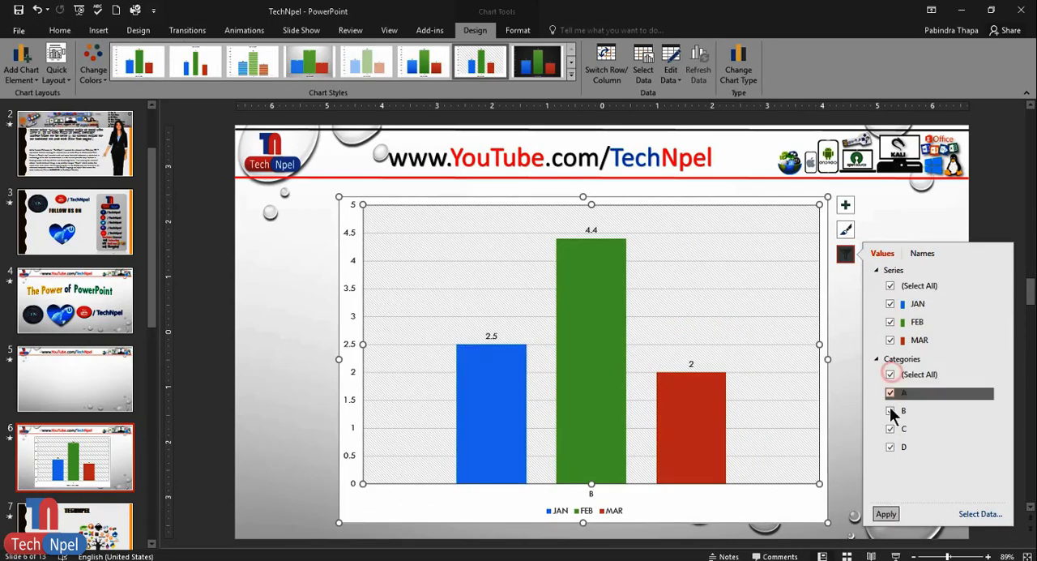
click(886, 514)
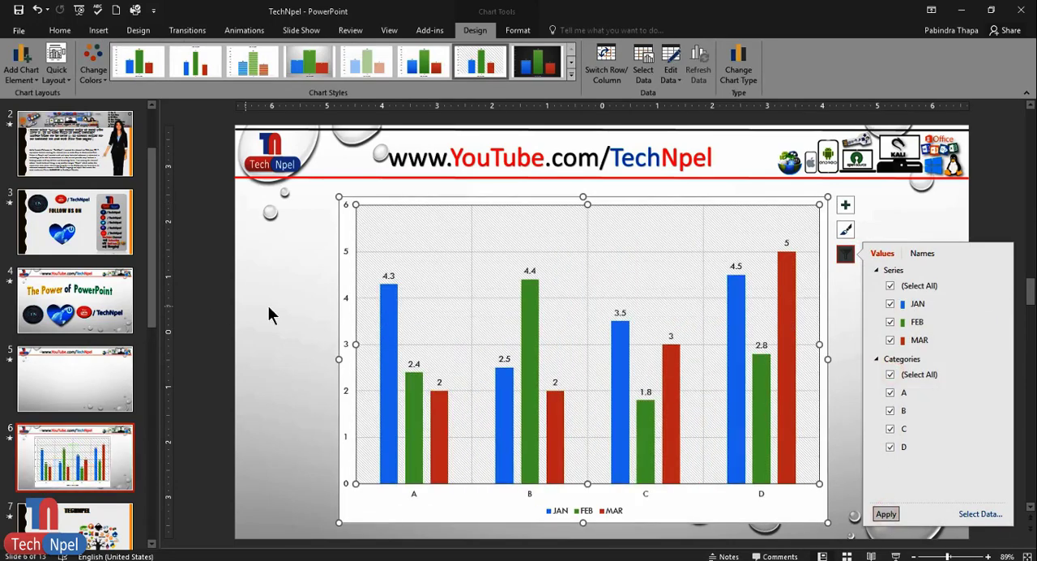
click(269, 307)
click(451, 201)
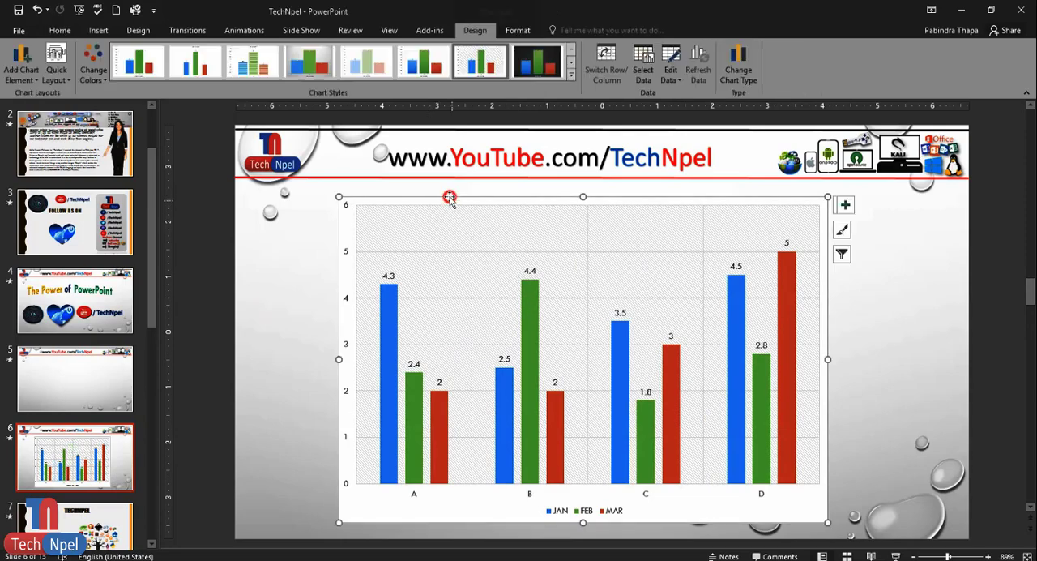
drag(451, 201, 442, 199)
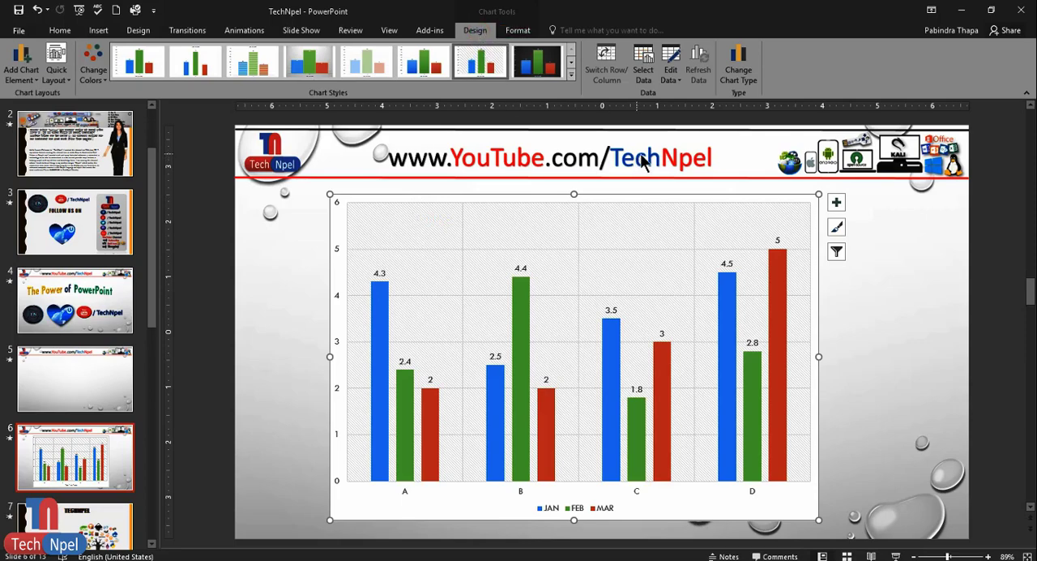
- Open the chart's data sheet for editing, move its window off the chart's center and enlarge it
click(671, 65)
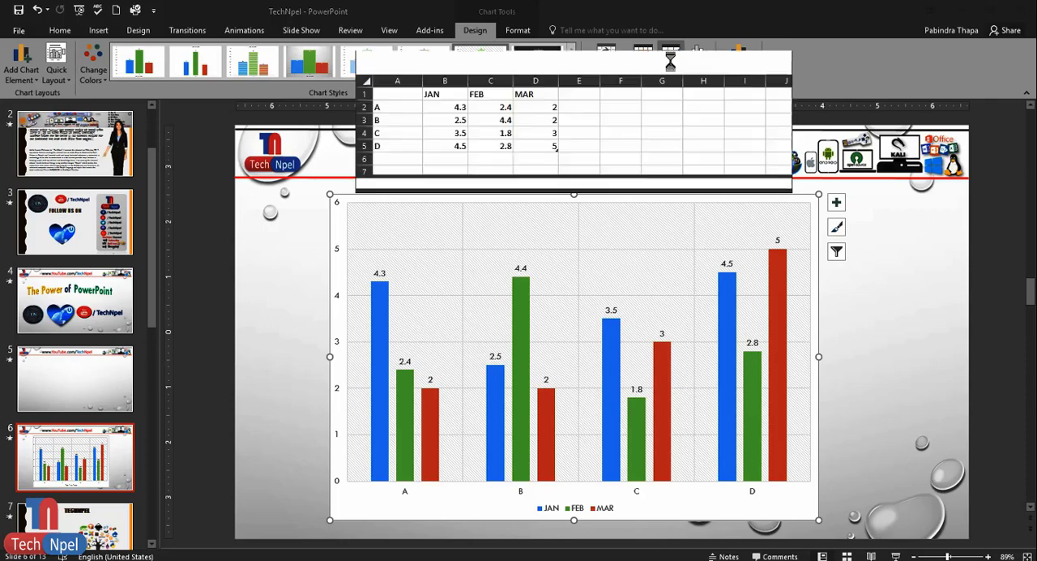
drag(621, 65, 357, 111)
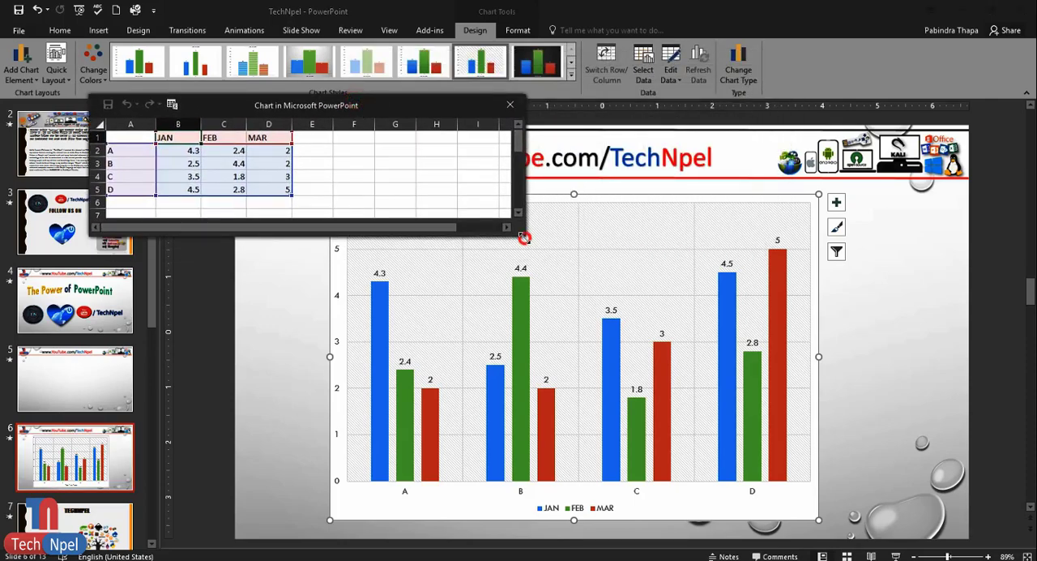
drag(524, 237, 597, 298)
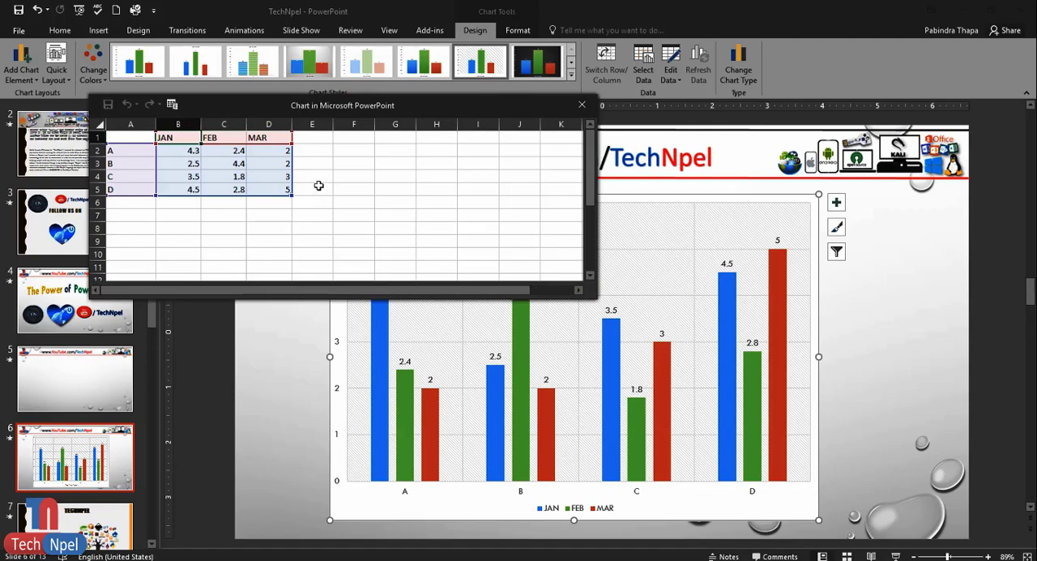
- Add an APR series header in cell E1 and extend the chart's data range to column F
click(366, 214)
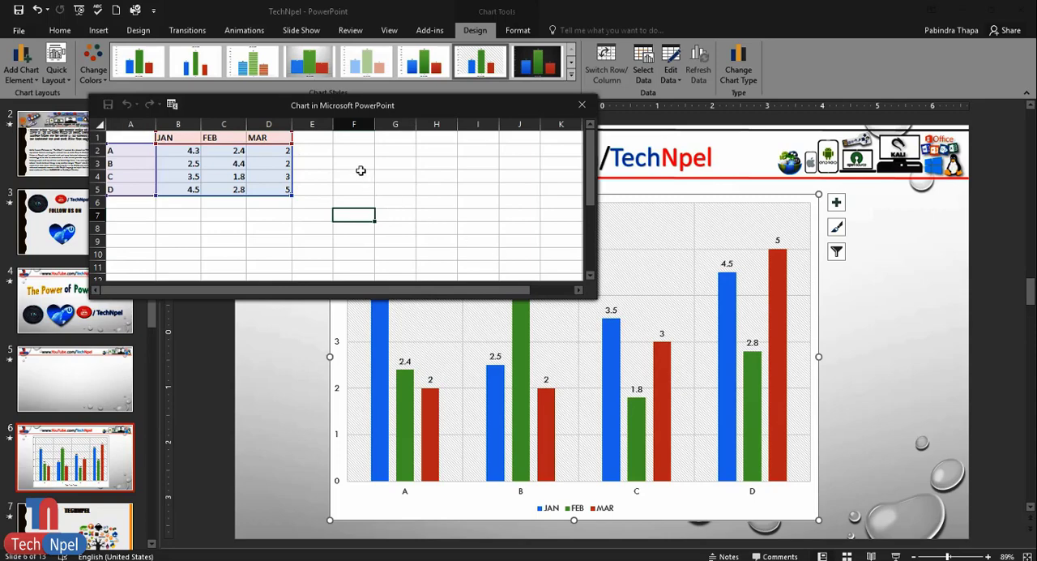
click(310, 138)
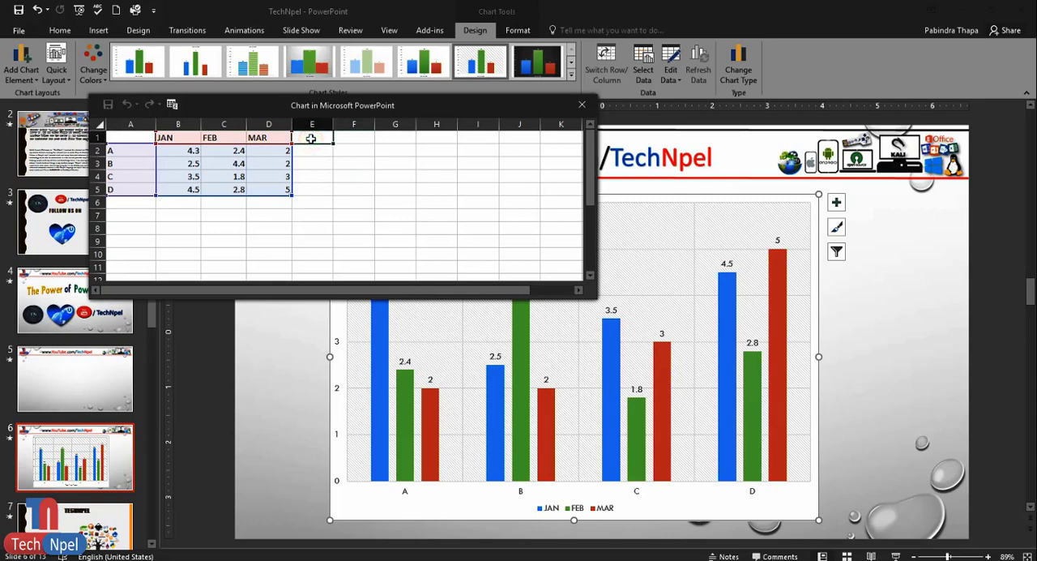
text(AP)
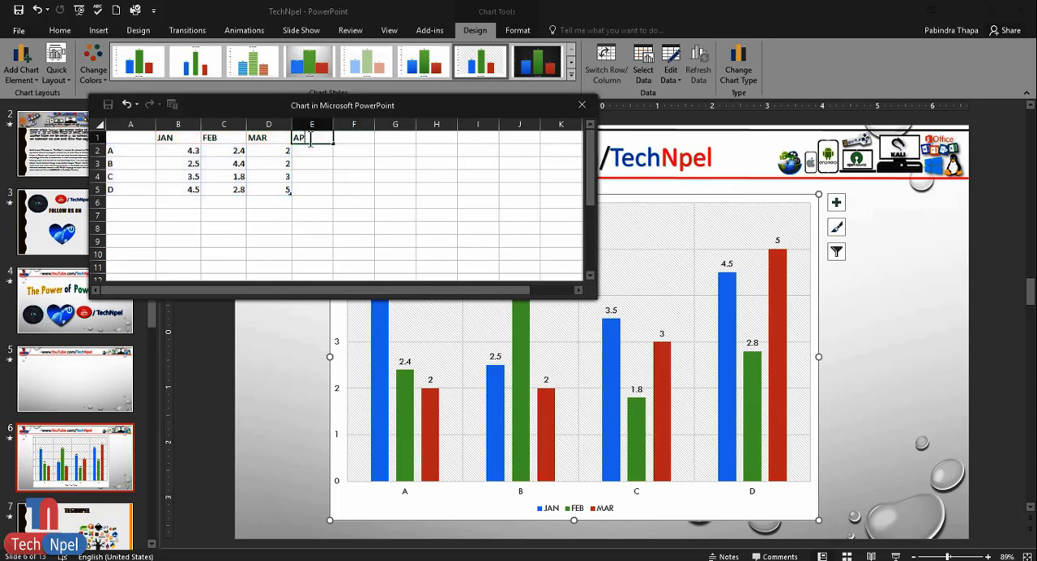
text(R)
key(Return)
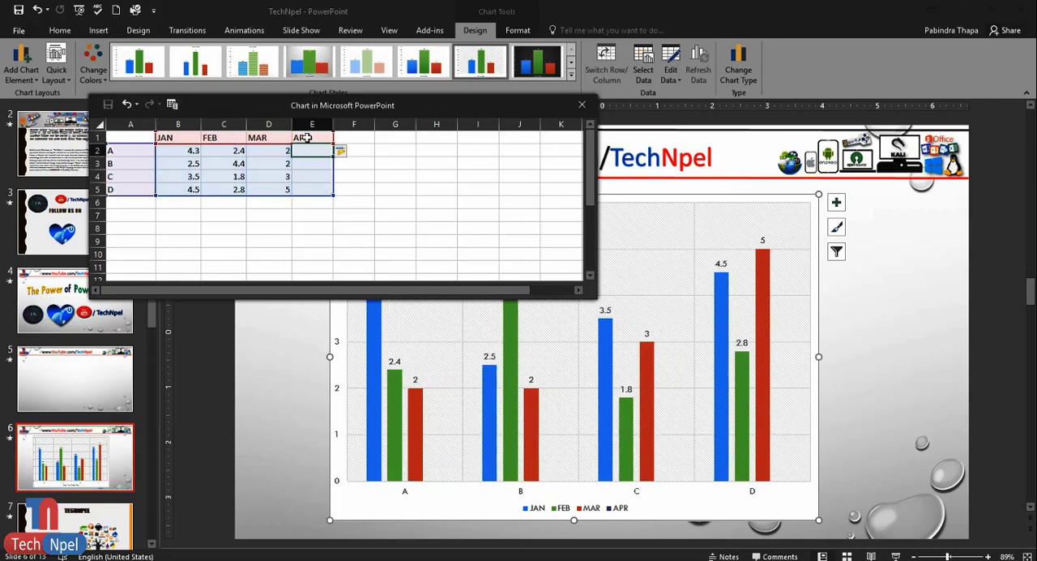
click(315, 225)
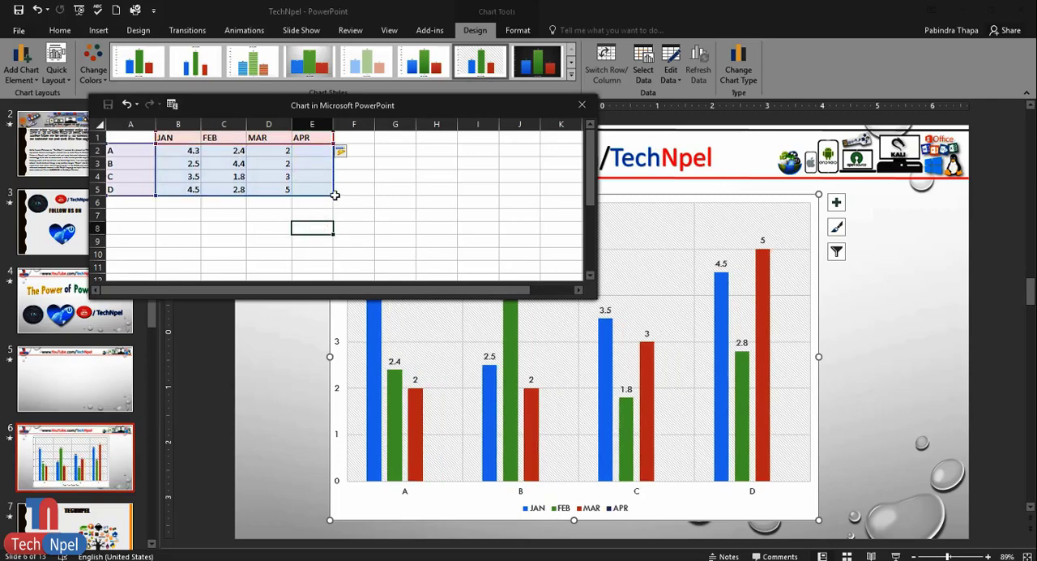
drag(334, 195, 365, 197)
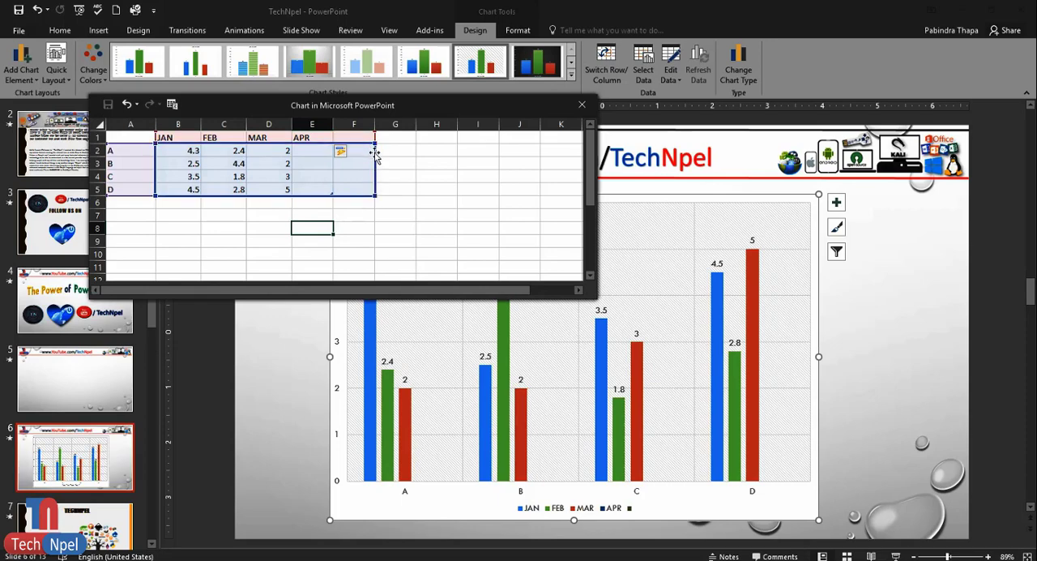
- Enter the test texts RTR in G5 and RRR in G4, outside the chart's data range
click(394, 188)
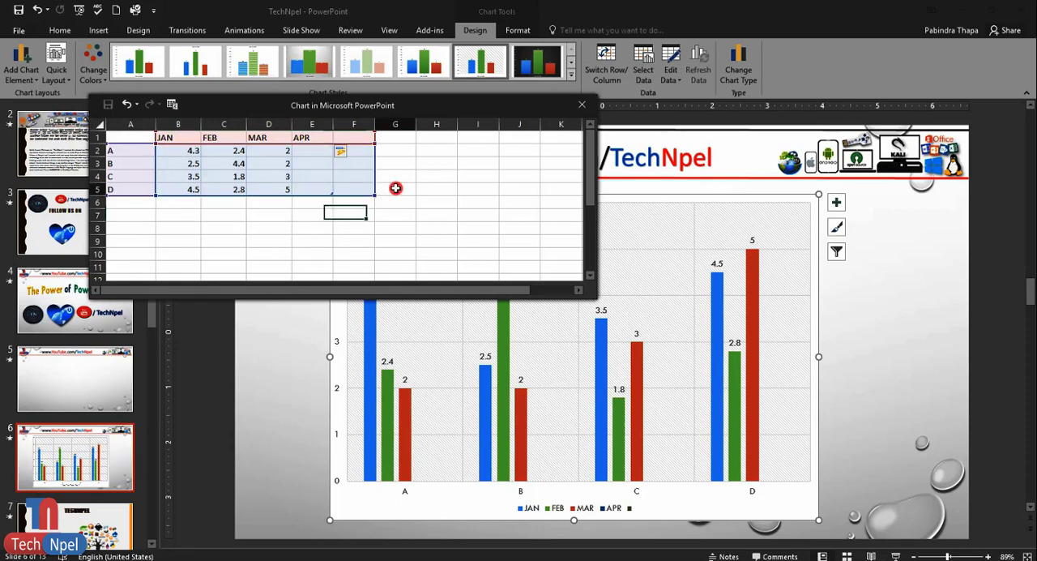
text(RTR)
key(Return)
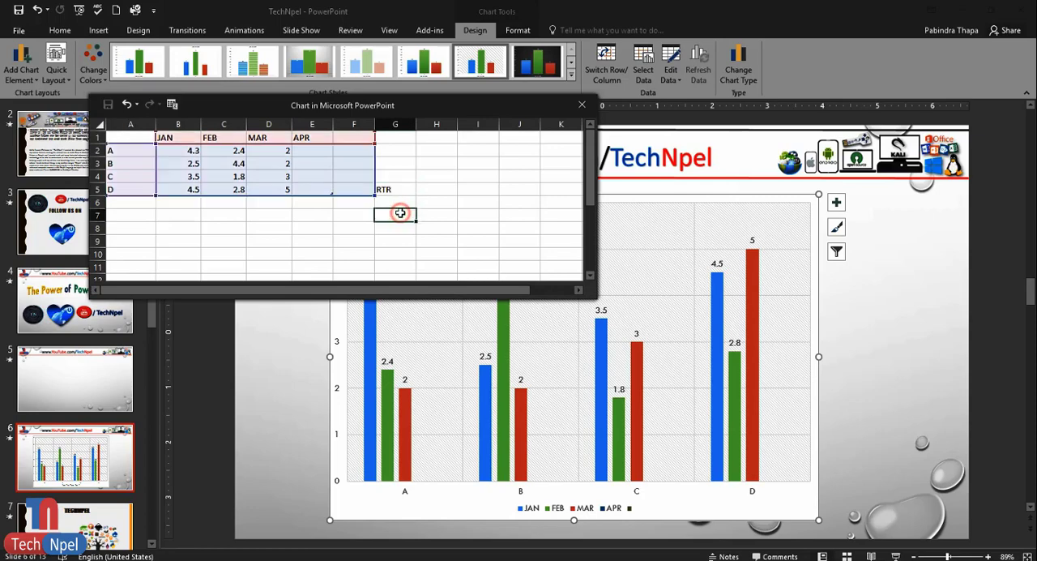
click(401, 176)
text(RRR)
click(415, 217)
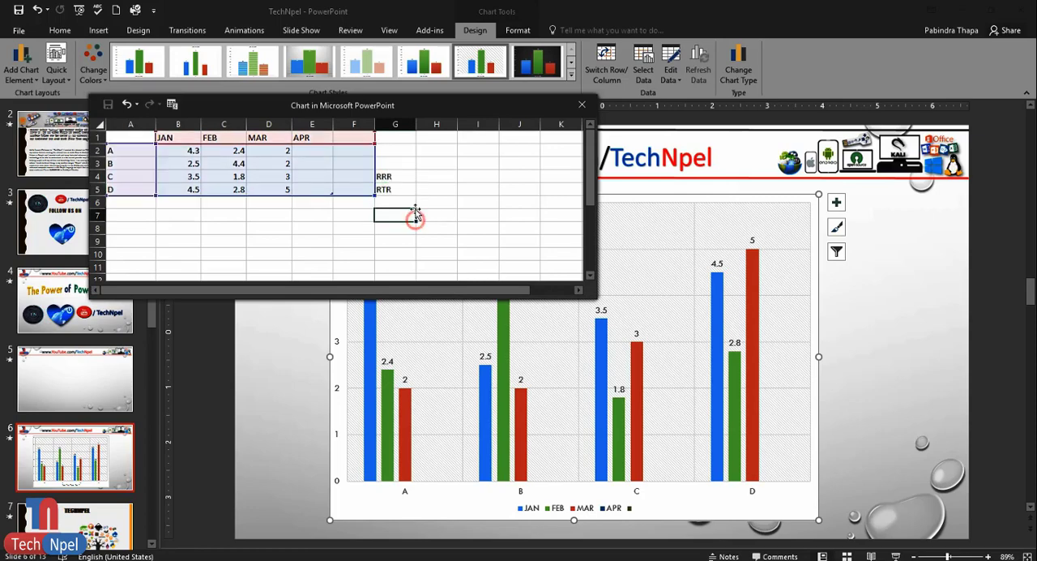
- Clear the test texts in column G and undo the data sheet edits back to the original JAN to MAR range
drag(393, 177, 405, 207)
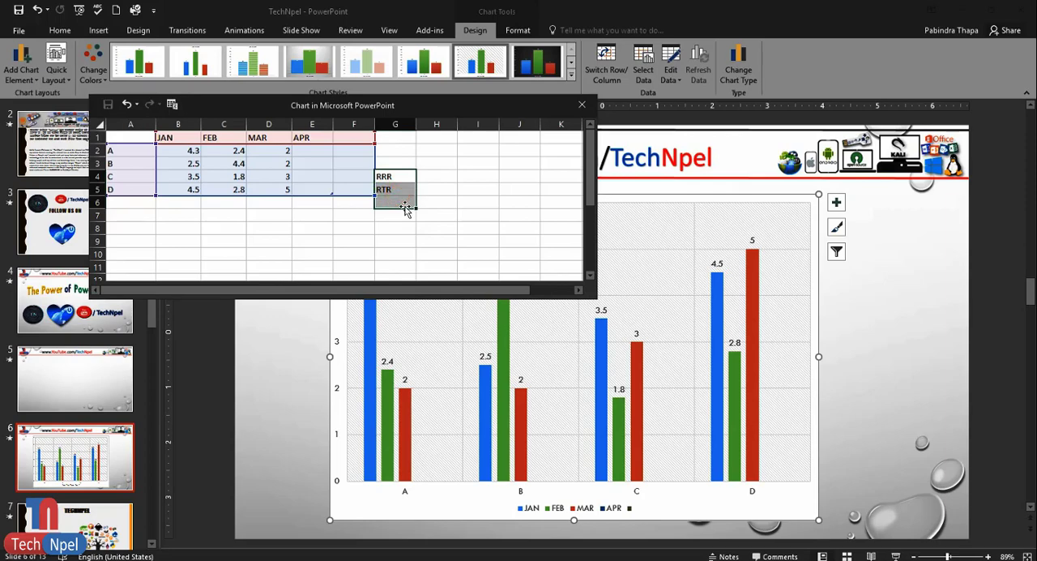
click(356, 213)
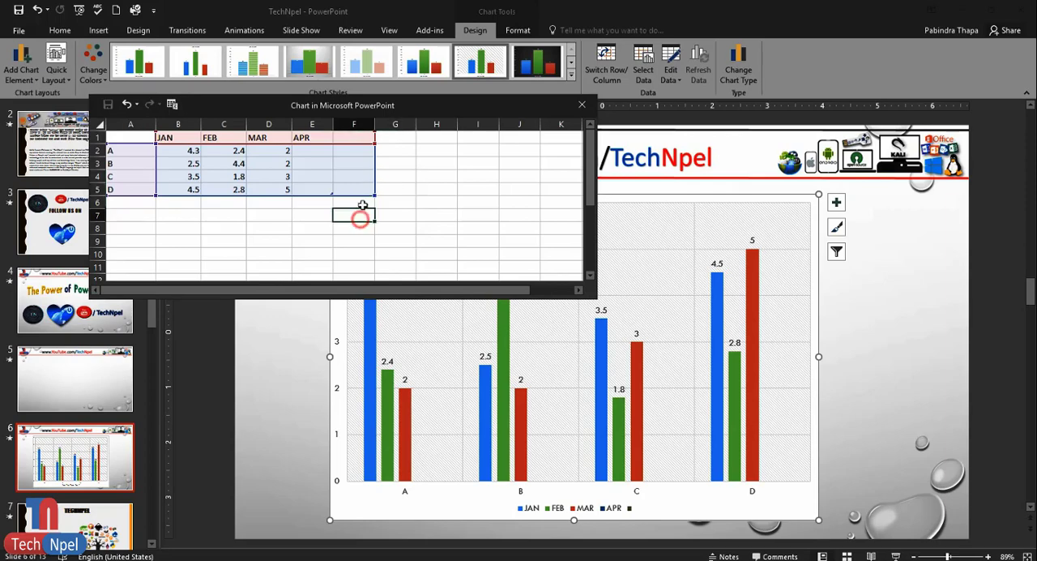
key(ctrl+z)
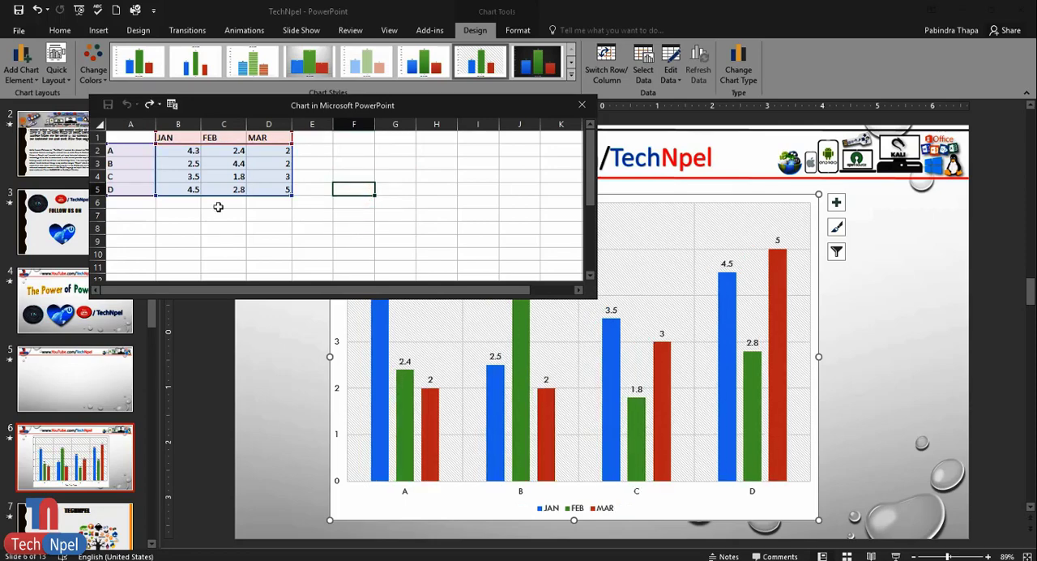
- Switch to the New Microsoft Excel Worksheet, copy the Name and Jan to Apr table in B3:F7, and minimize the workbook
click(372, 560)
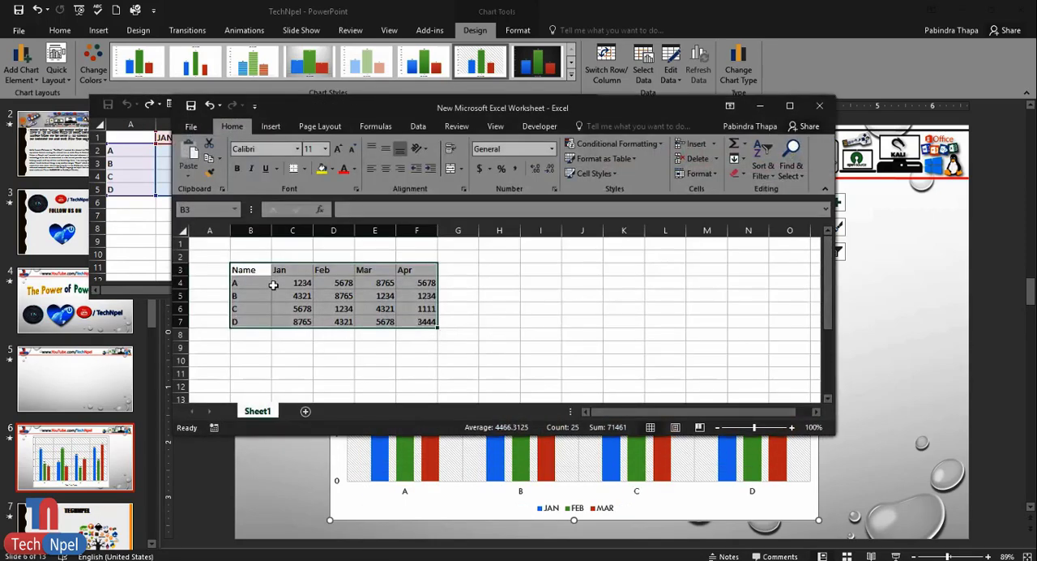
right_click(357, 293)
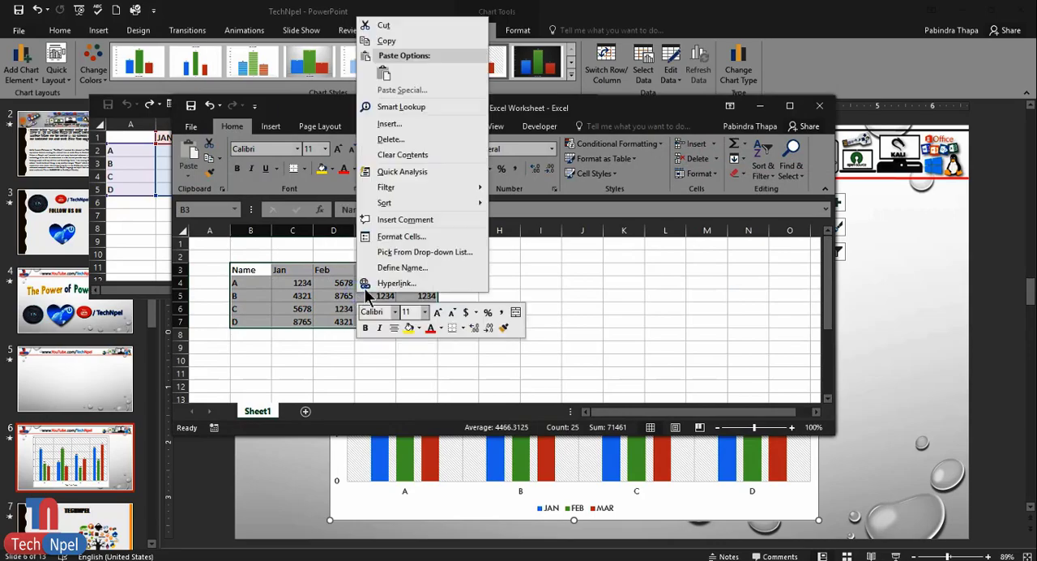
click(387, 42)
drag(609, 108, 604, 145)
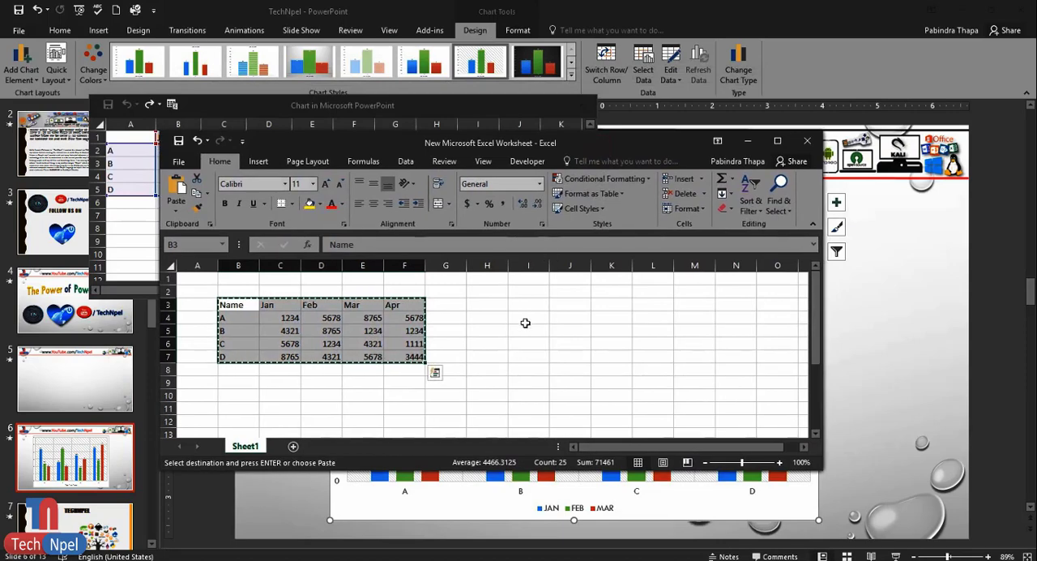
click(747, 141)
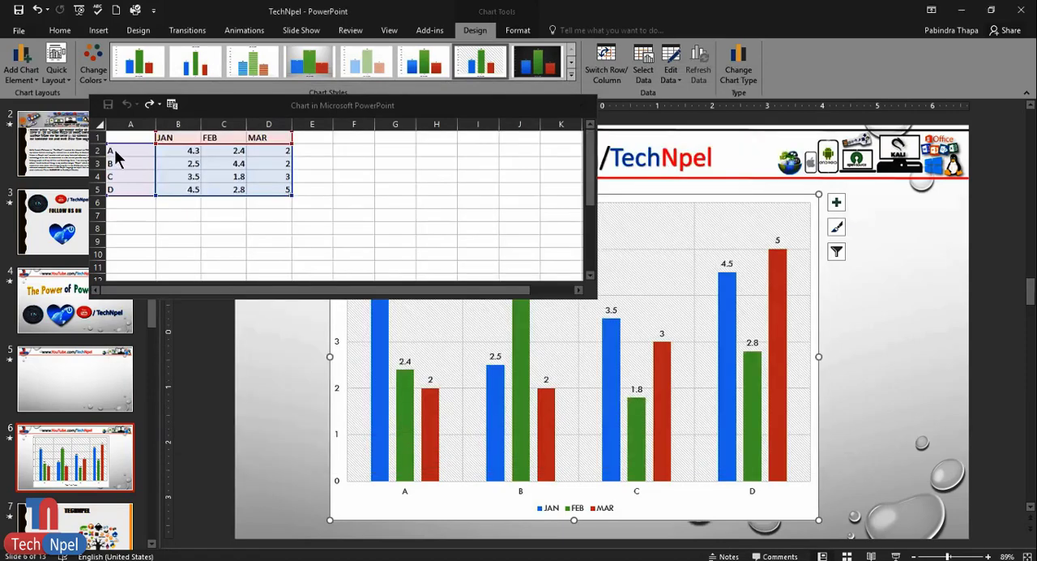
- Paste the copied table over A1:E5 in the chart's data sheet and close the sheet
drag(132, 133, 297, 187)
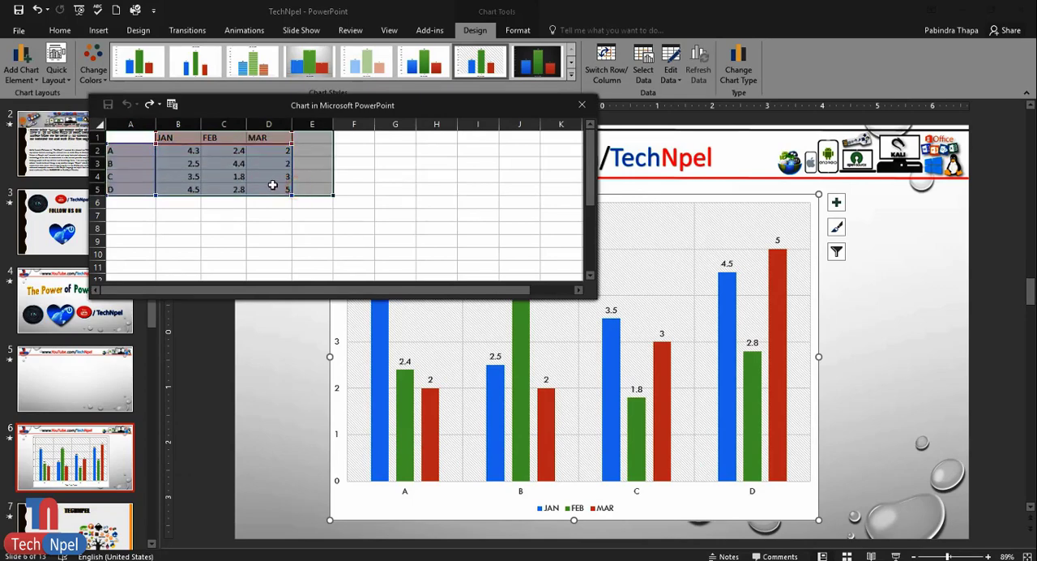
right_click(274, 187)
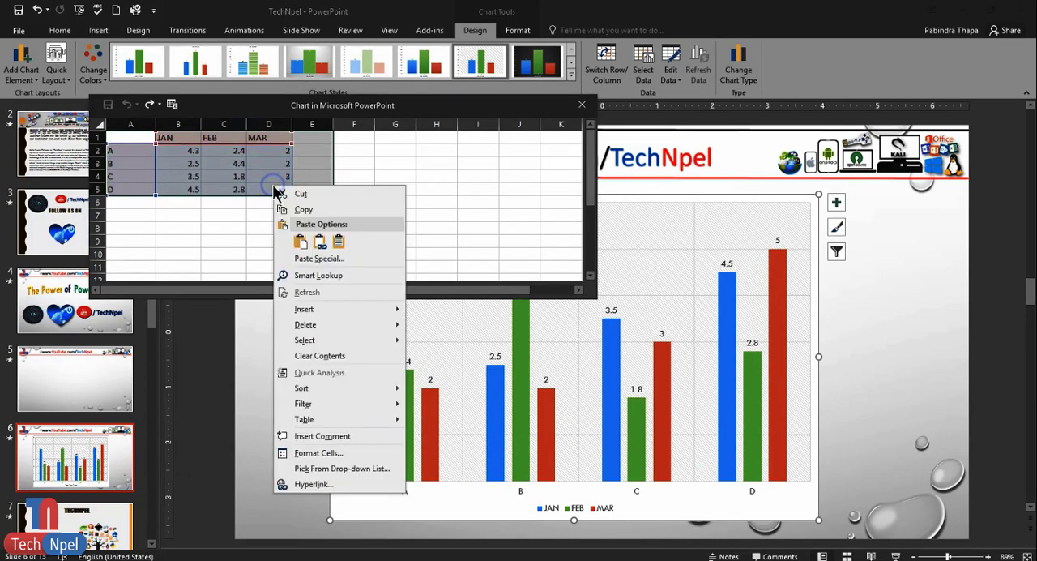
click(306, 243)
click(304, 241)
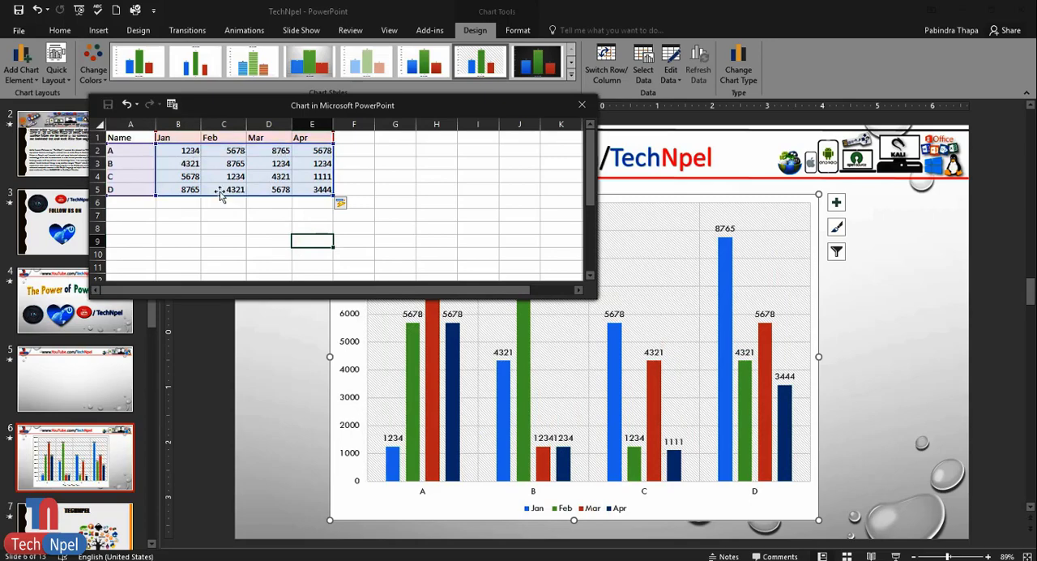
click(582, 106)
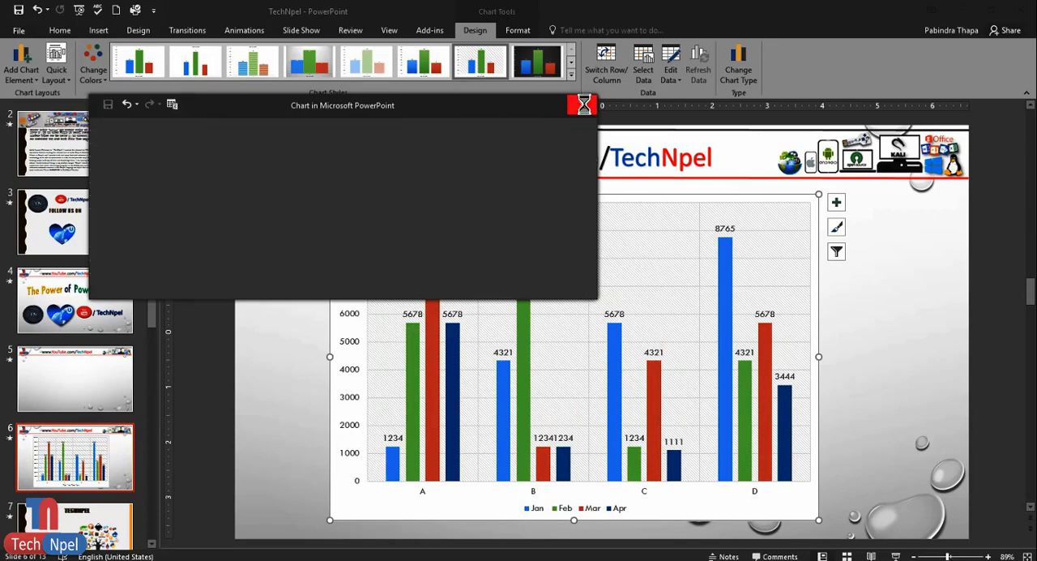
click(888, 363)
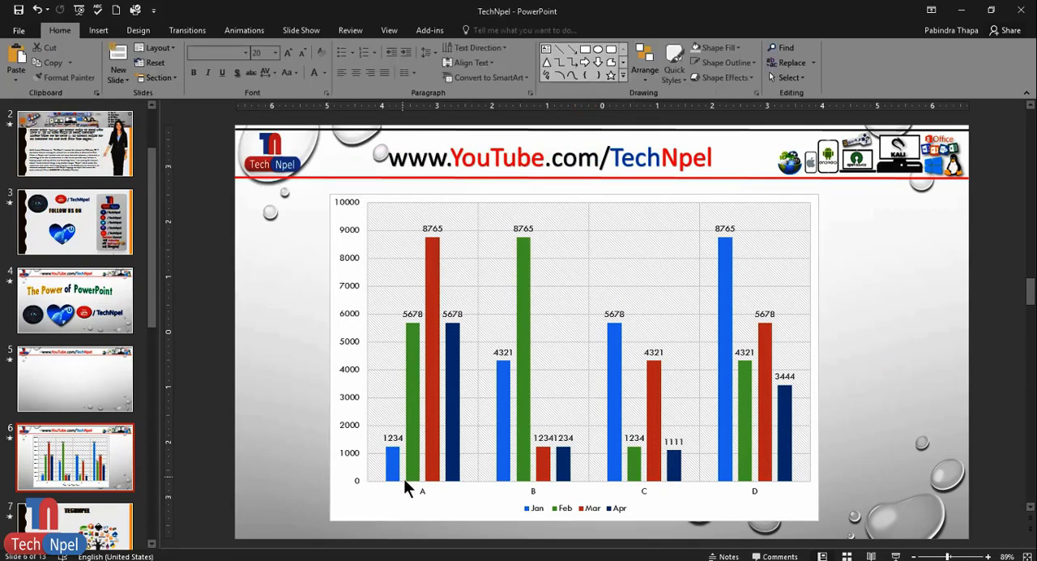
- Switch the chart's rows and columns in its data source, making A to D the series and Jan to Apr the categories, and close the data sheet
click(539, 493)
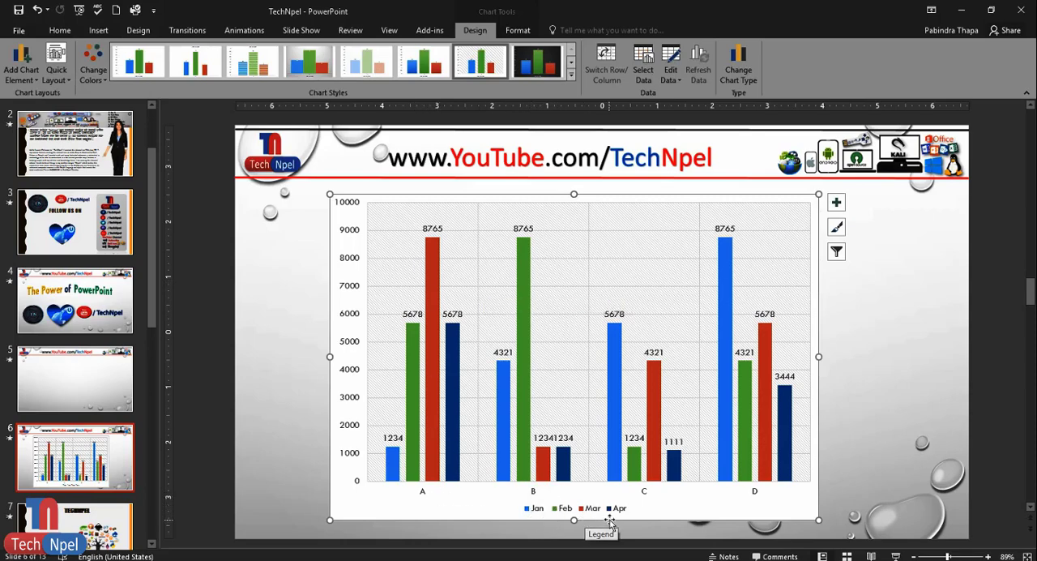
mouse_move(510, 461)
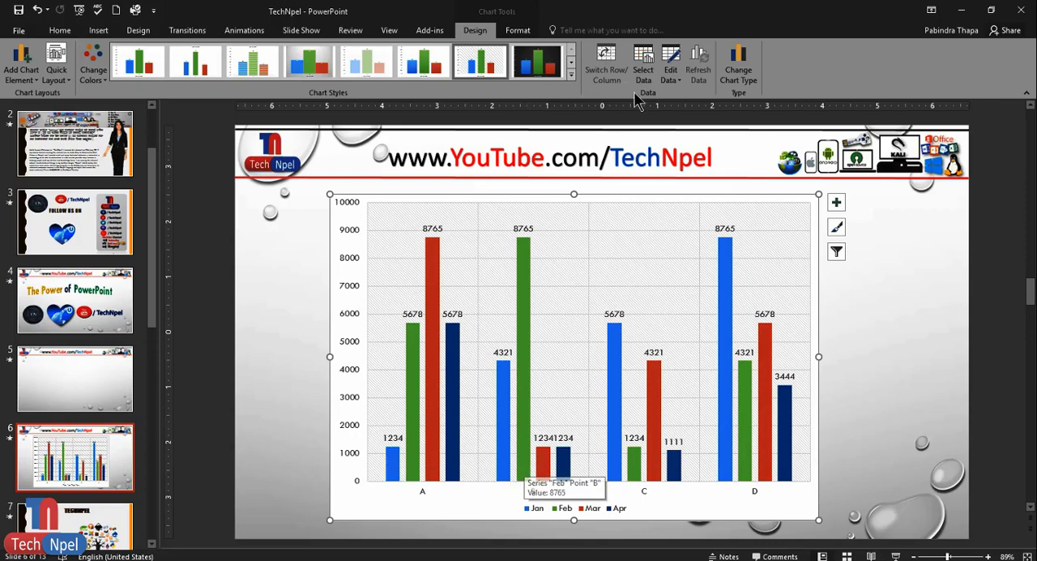
click(645, 61)
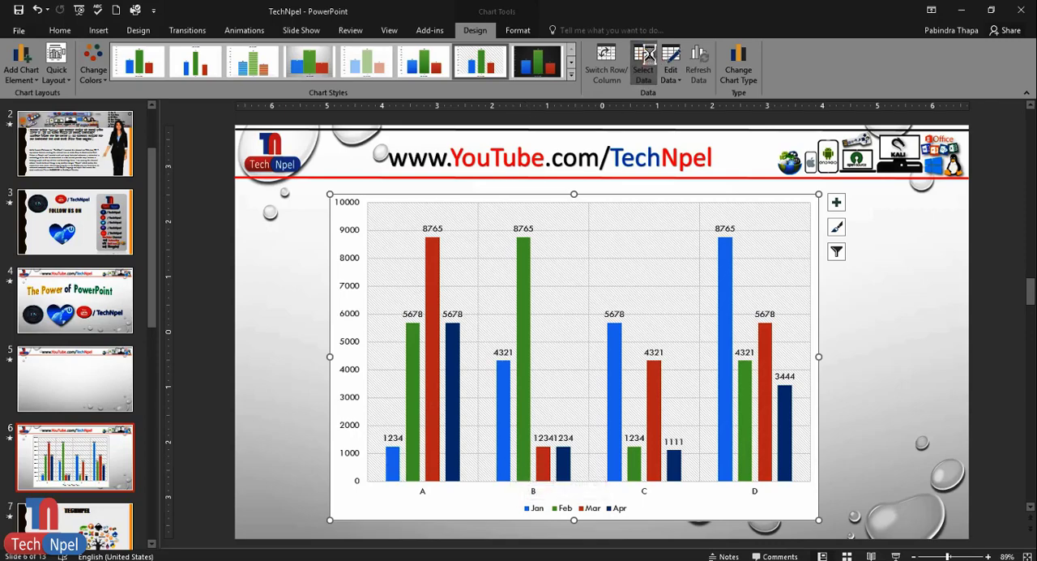
drag(669, 64, 345, 133)
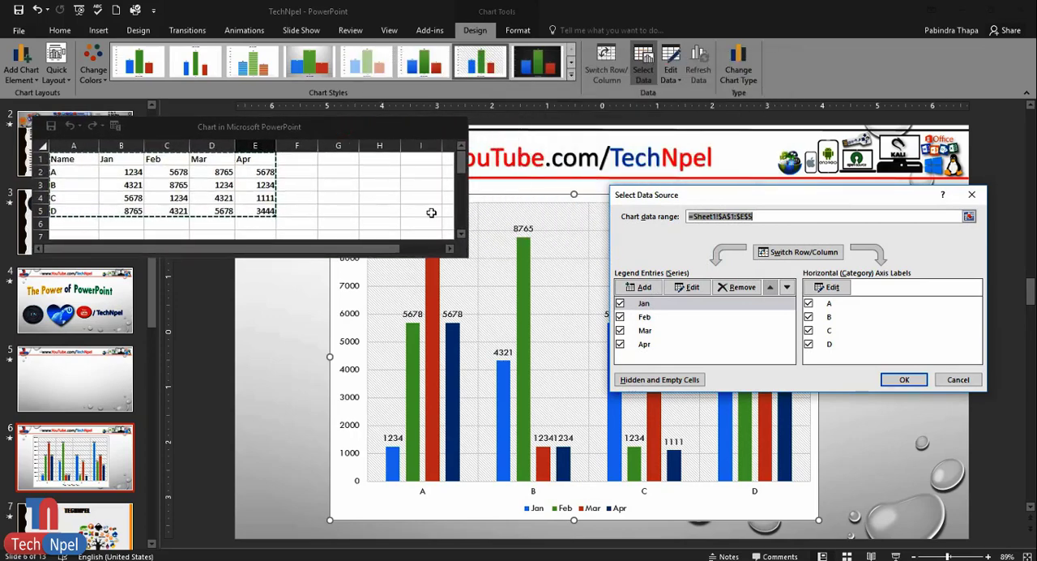
click(801, 254)
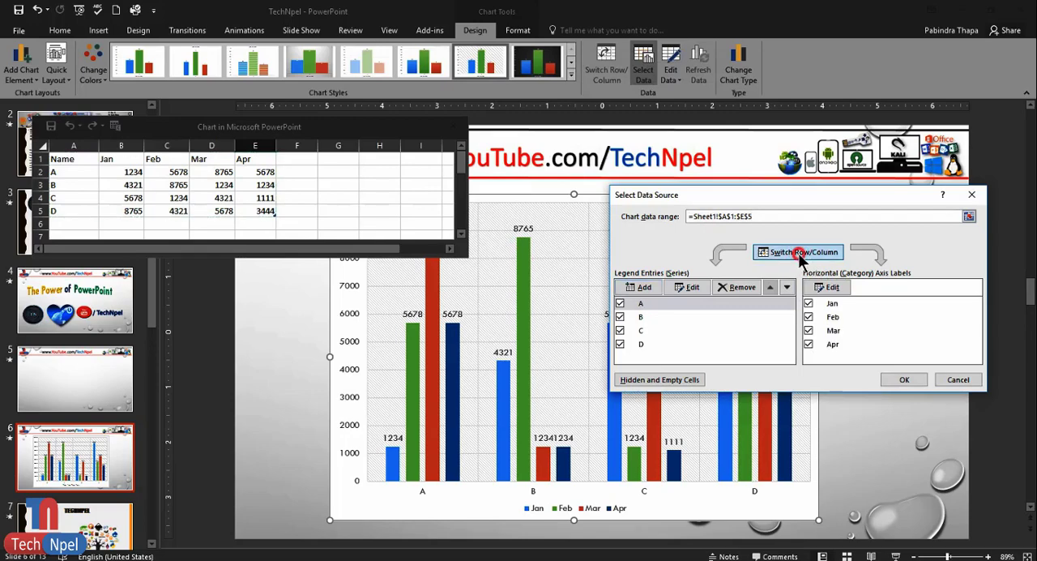
click(795, 255)
click(799, 255)
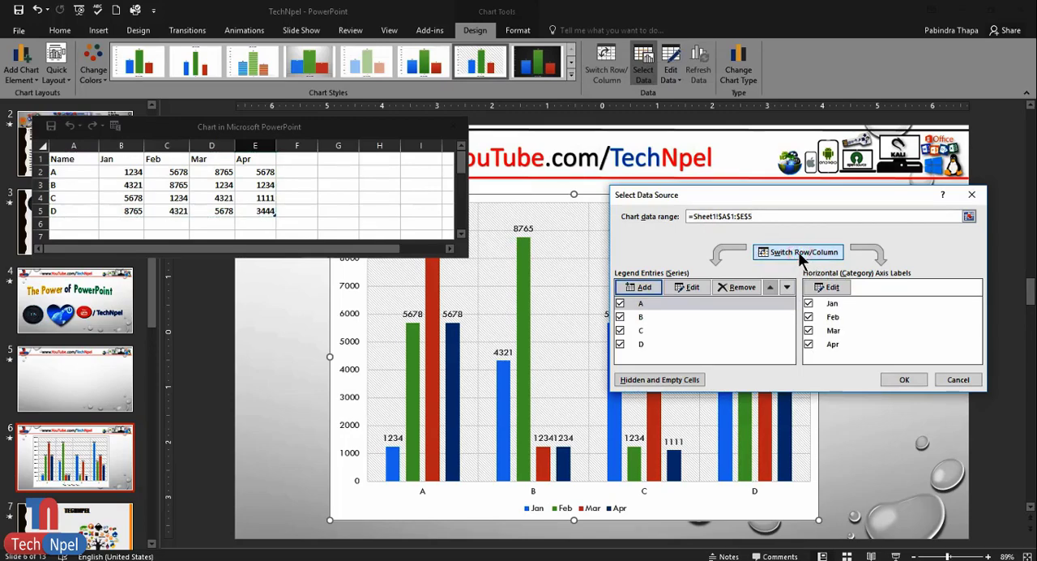
click(904, 379)
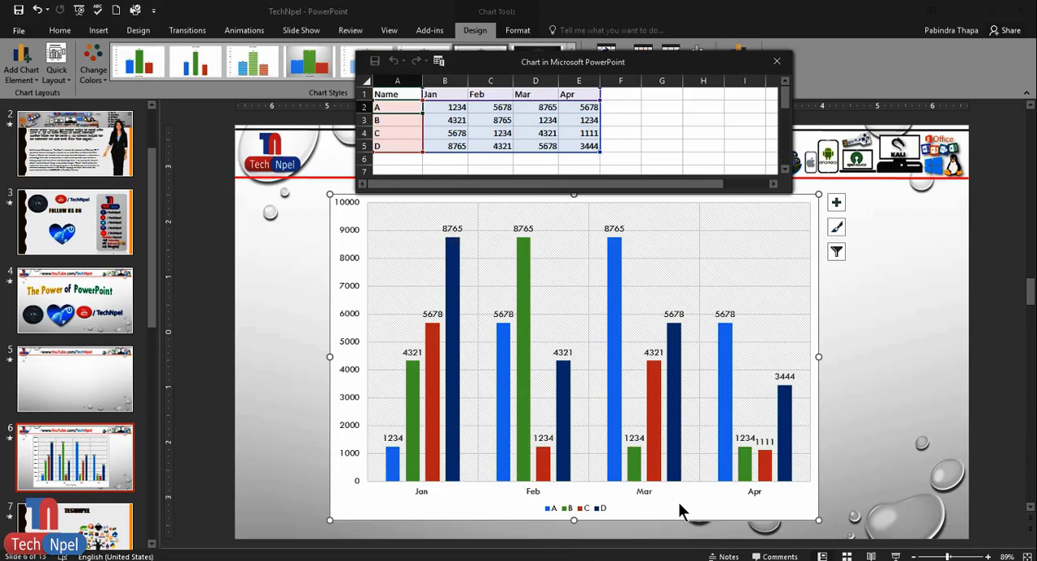
click(776, 61)
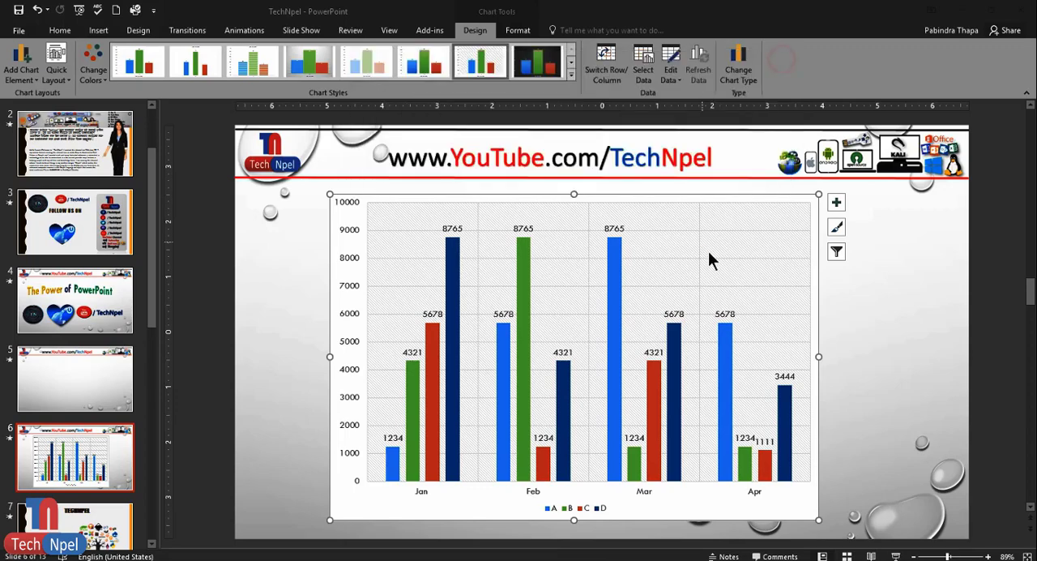
click(861, 348)
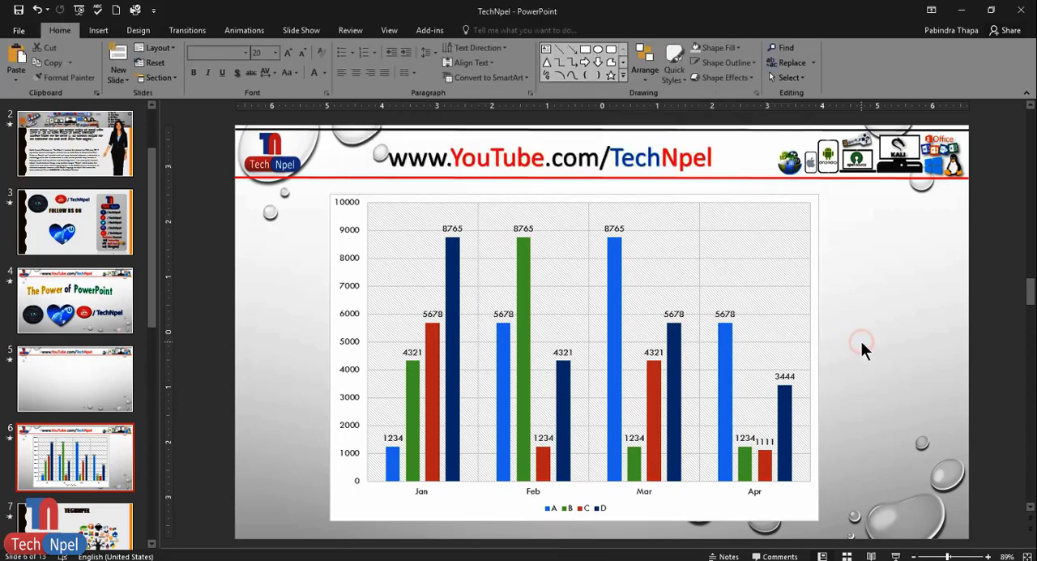
click(474, 215)
click(278, 320)
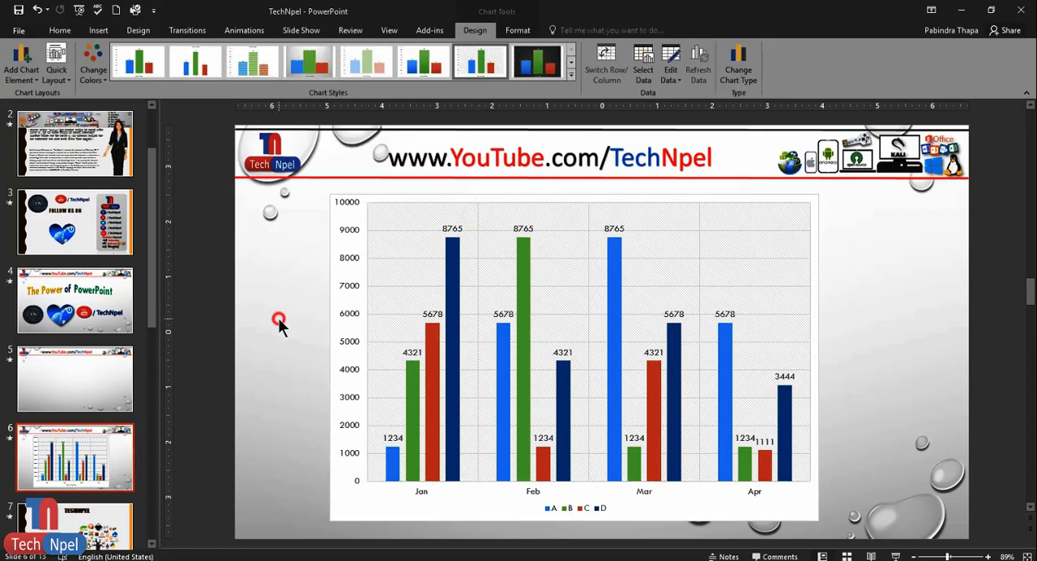